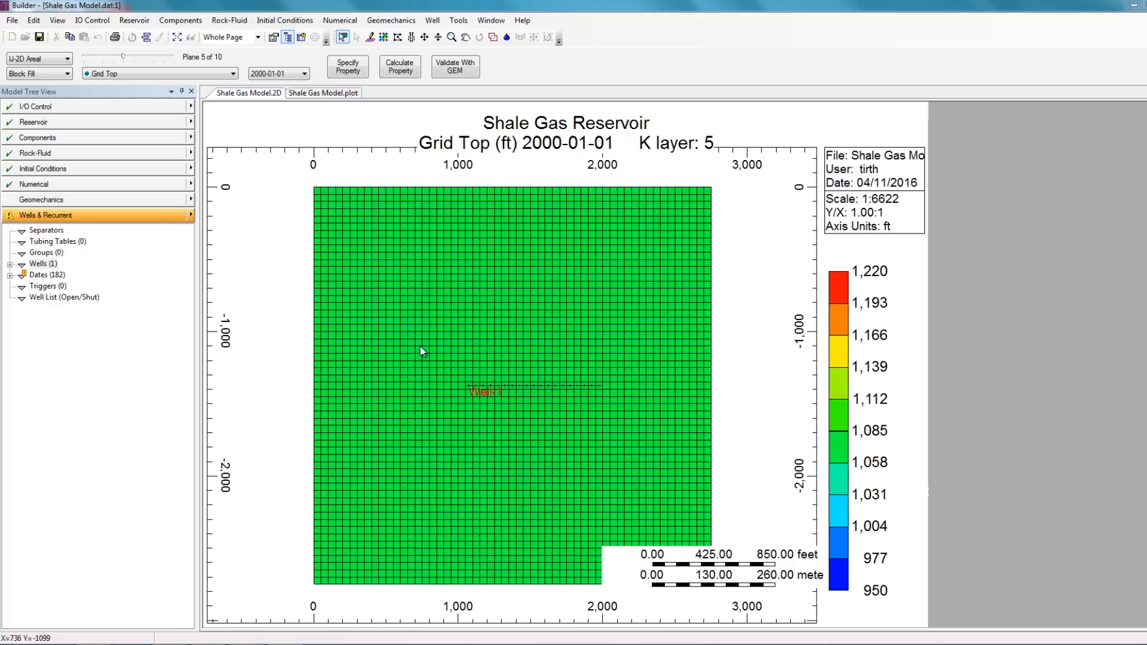
Open the hydraulic fracturing setup for the wells and apply General Correlation as the non-Darcy flow option
left_click(120, 218)
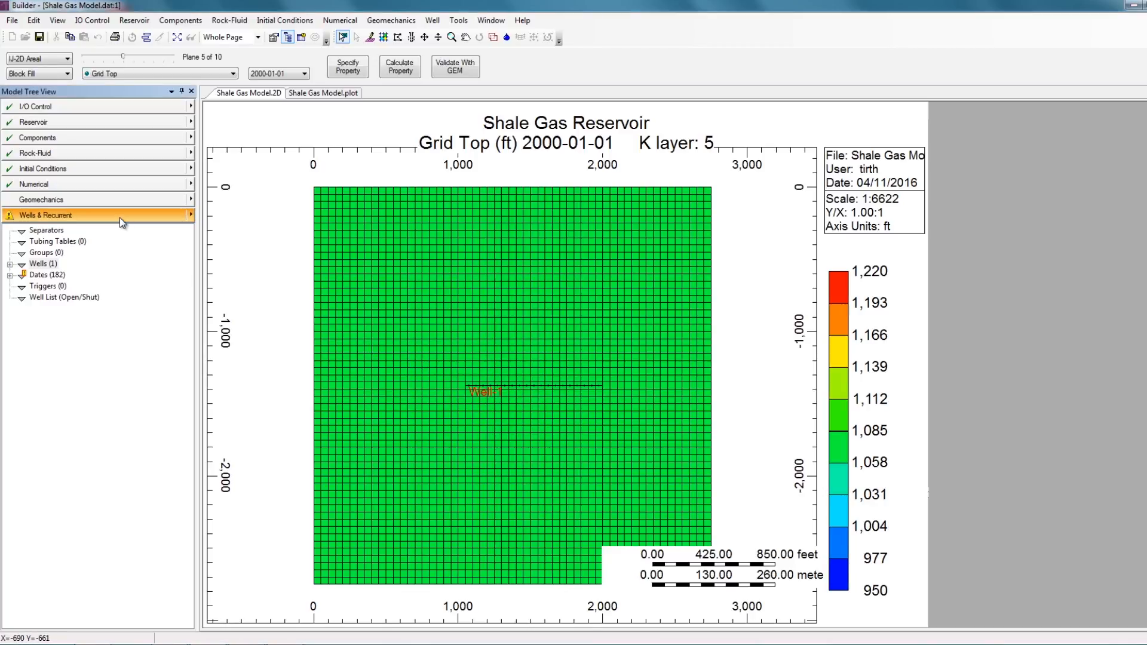
left_click(190, 219)
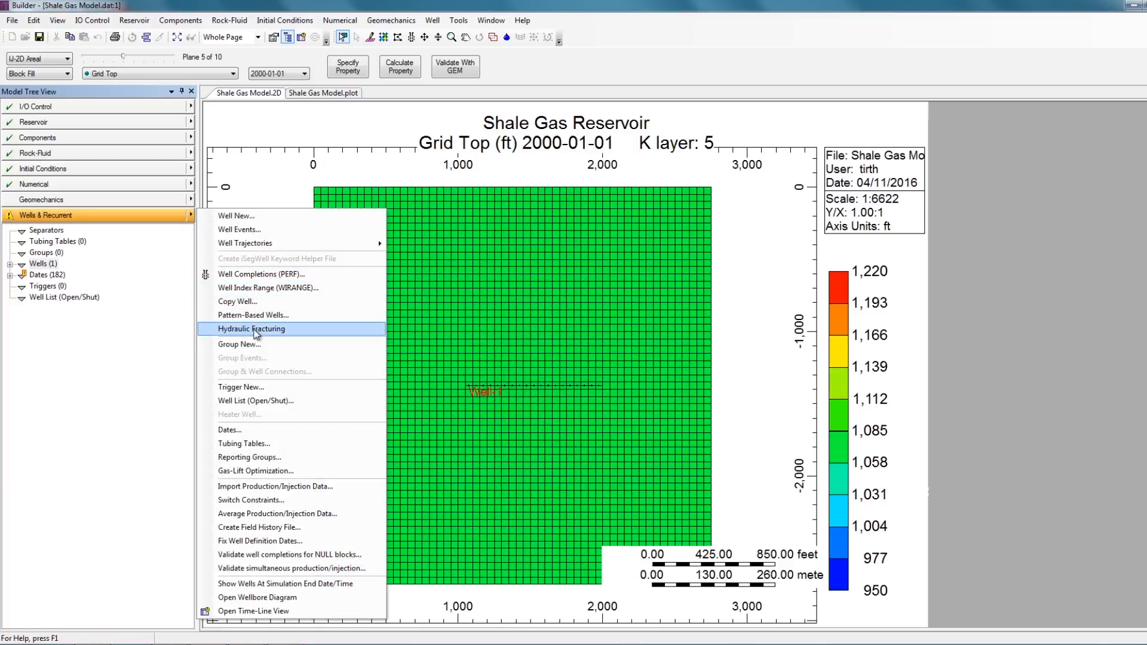
left_click(257, 330)
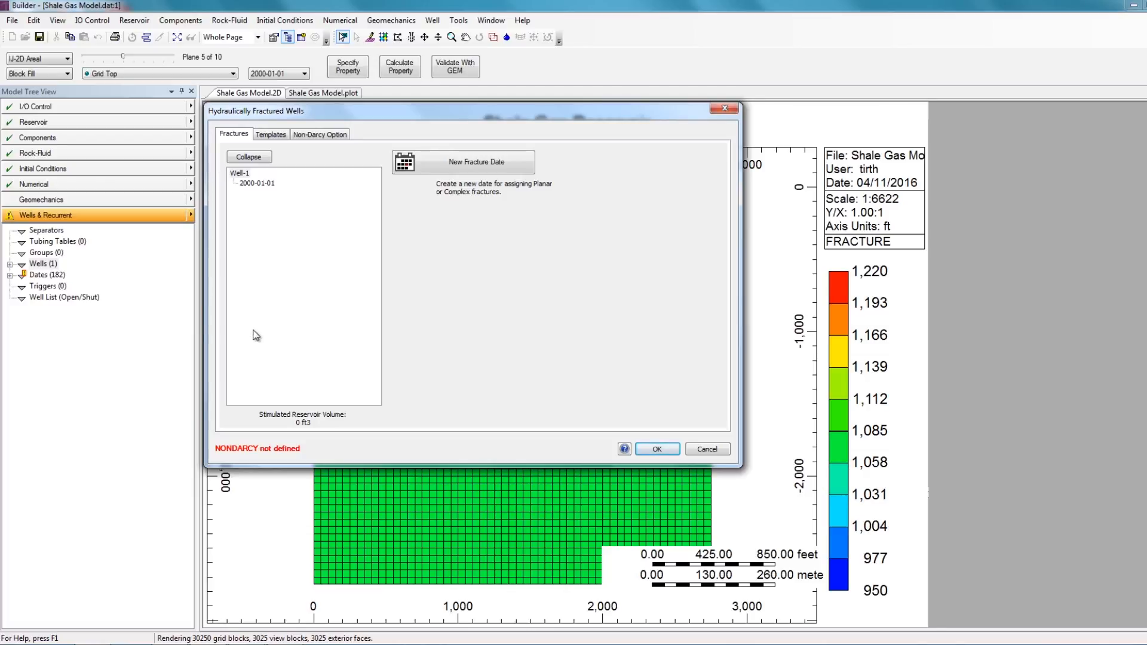
left_click(316, 135)
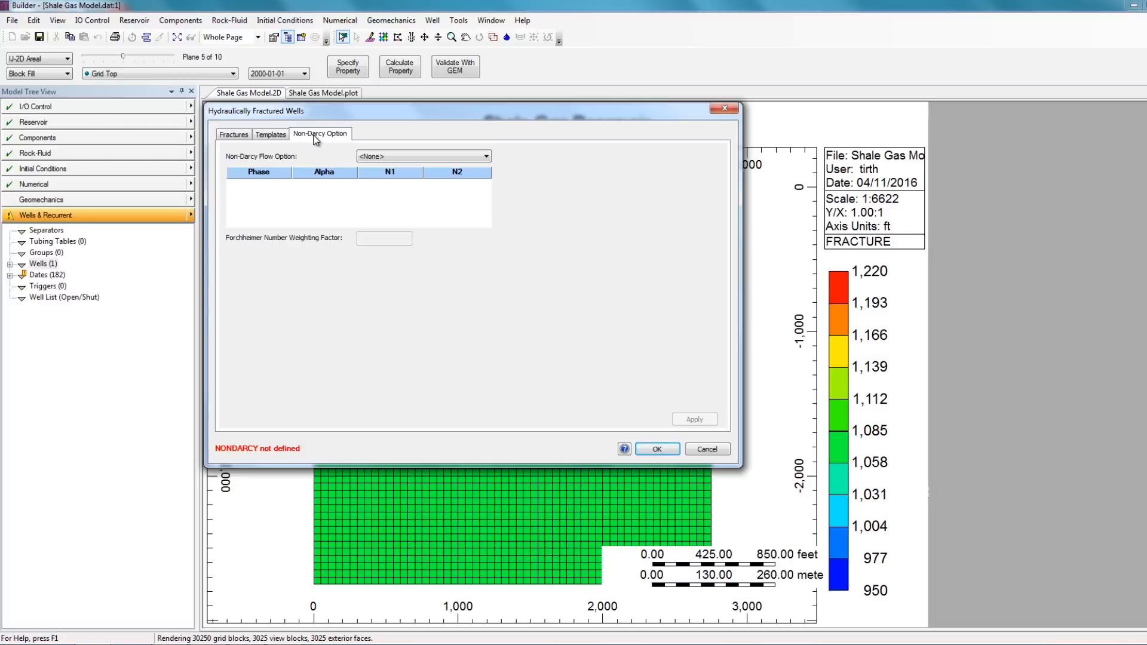
left_click(405, 157)
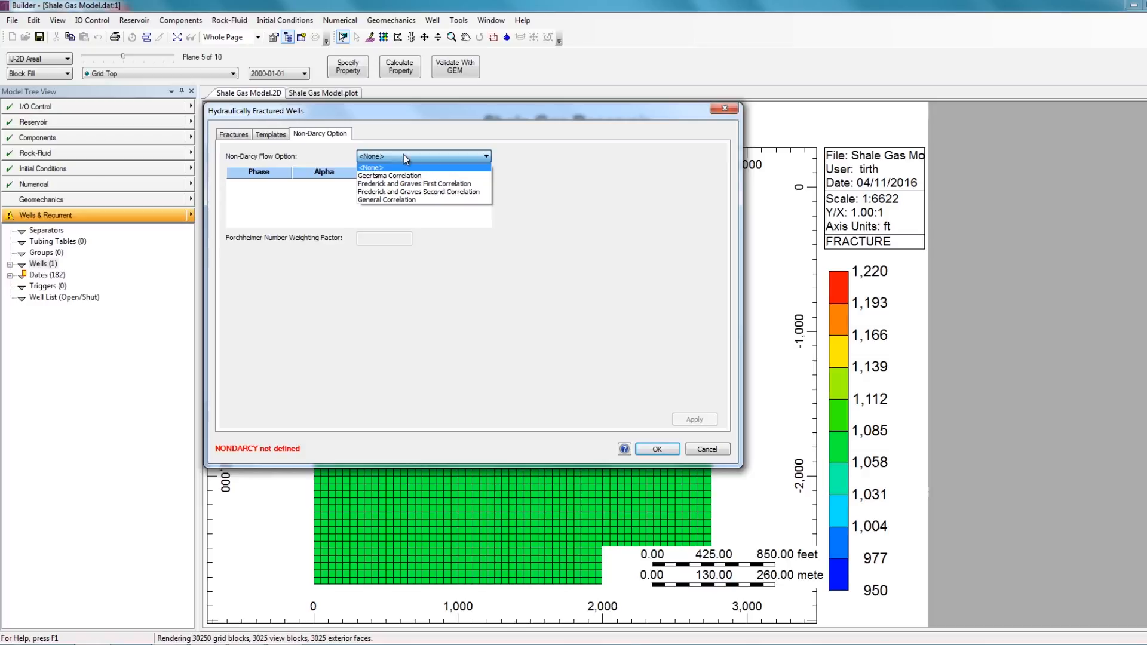
left_click(401, 201)
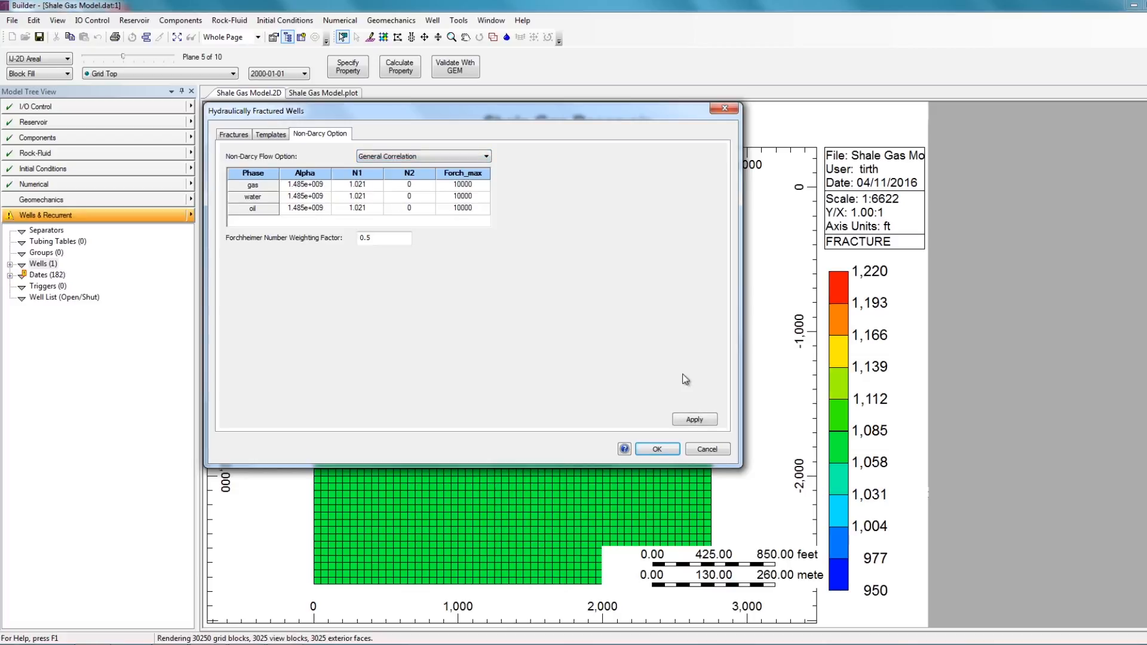
left_click(693, 419)
Add a new planar fracture template and name it HF_1
left_click(285, 136)
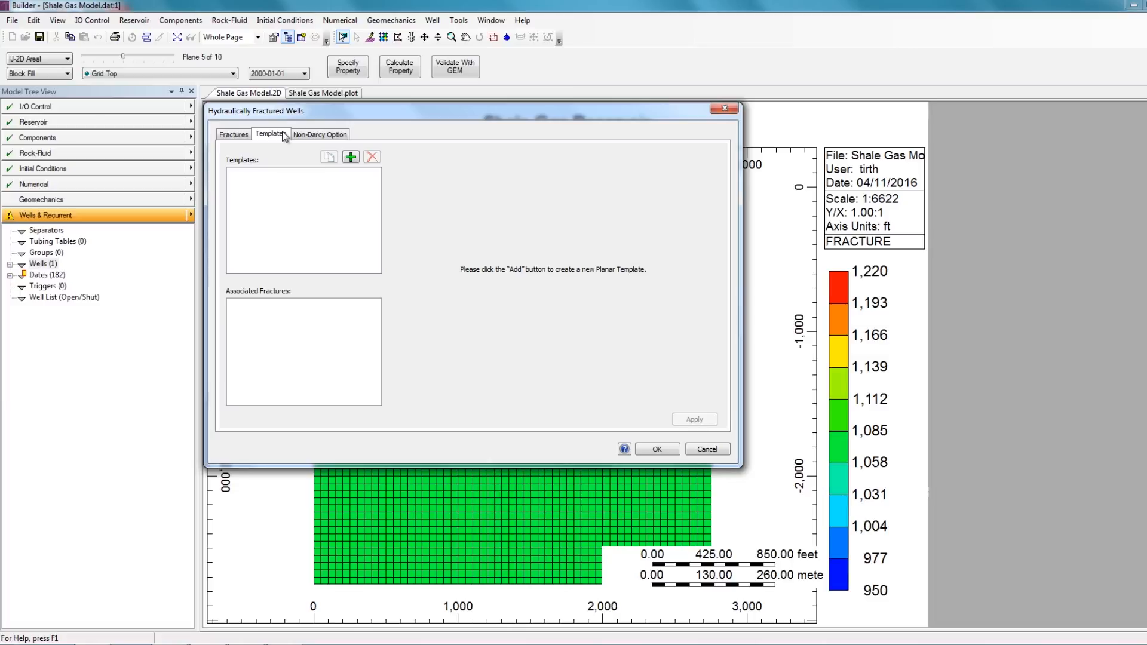
left_click(351, 159)
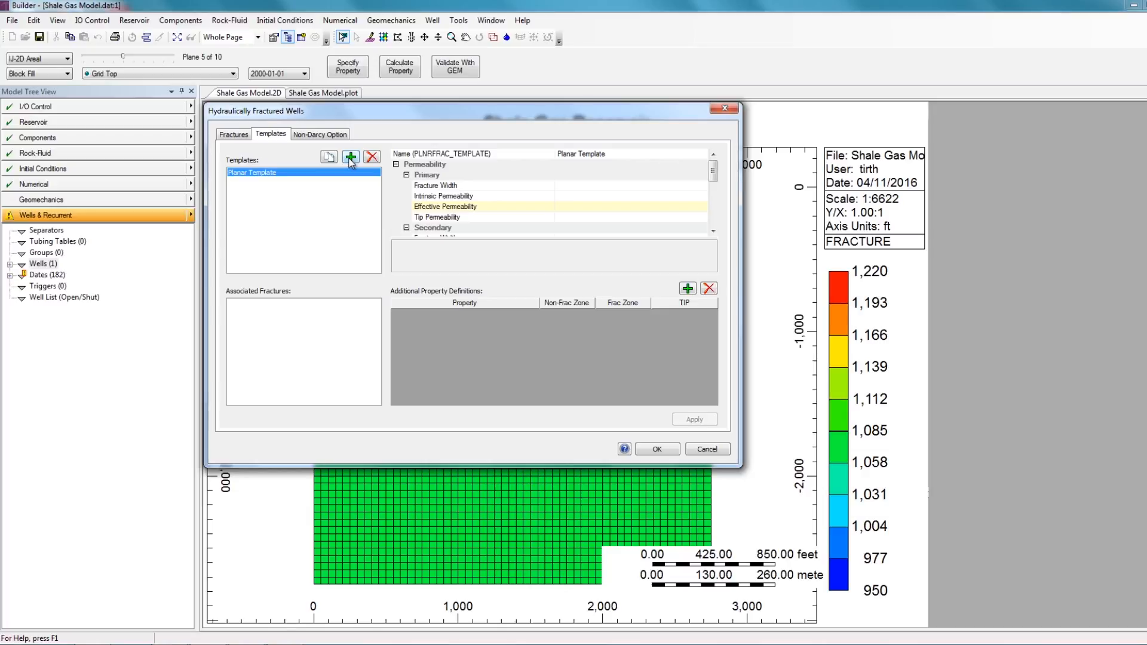
left_click(605, 157)
left_click_drag(604, 155, 523, 154)
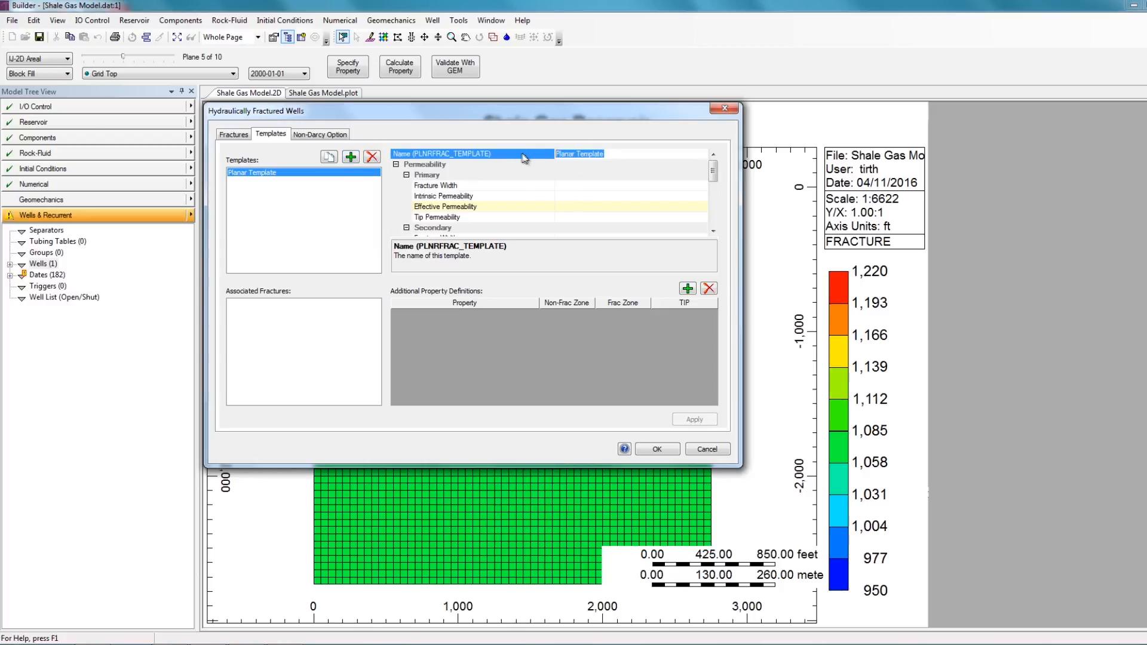
type("HF_1")
left_click(517, 178)
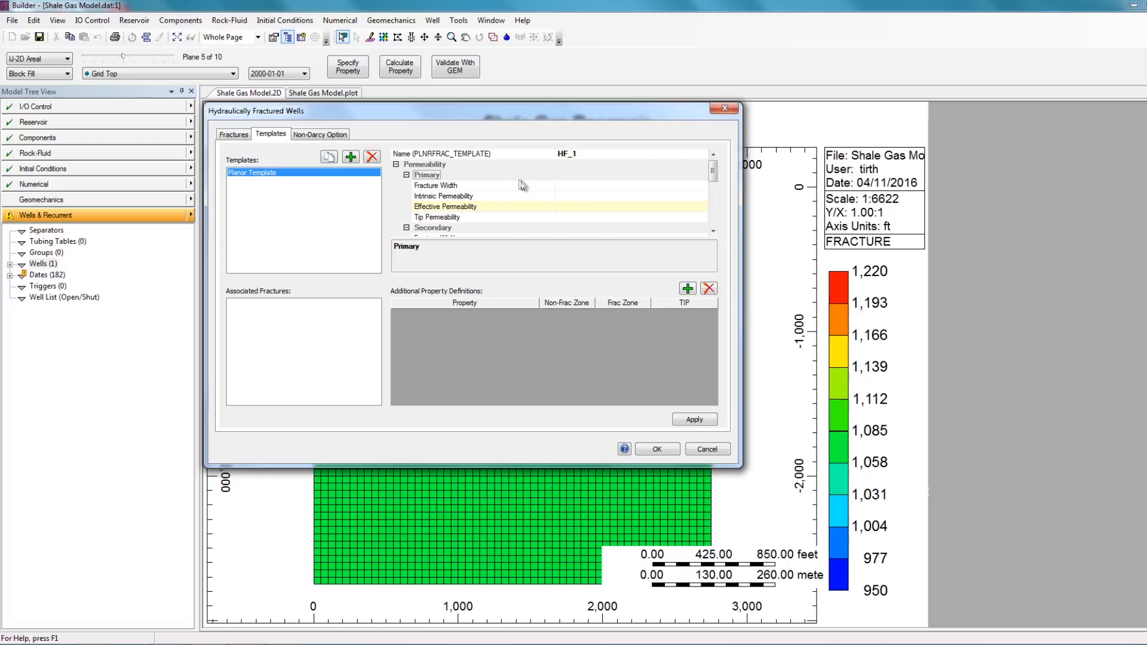
Set the template's primary fracture width to 0.001 ft and its intrinsic permeability to 10000 md
left_click(566, 186)
type("0")
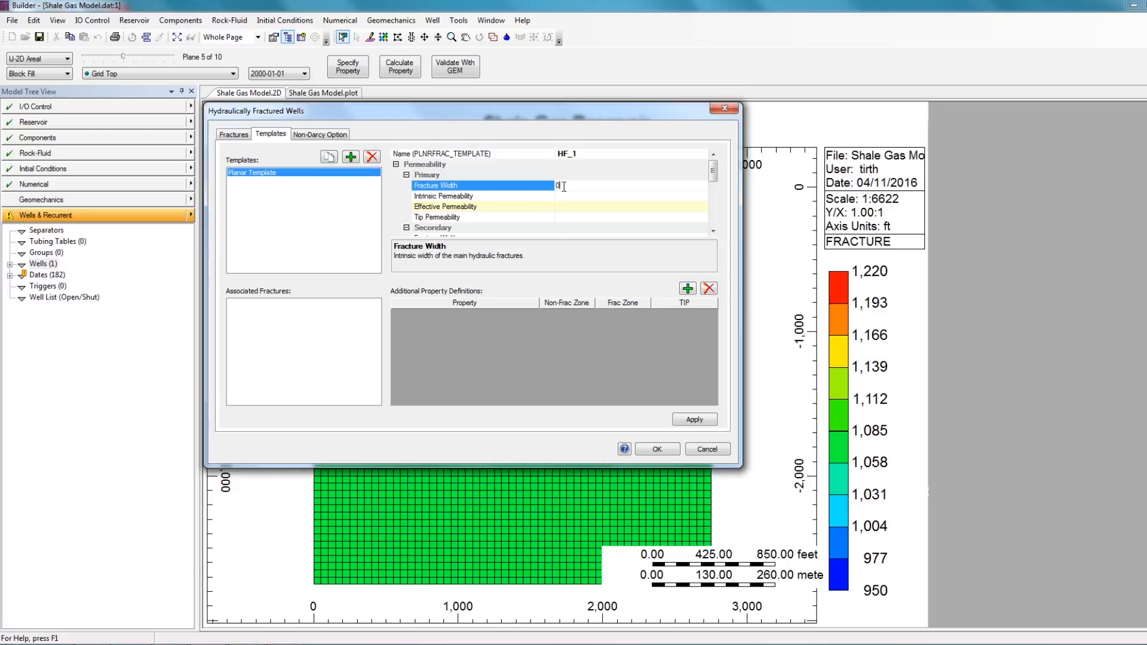
type(".001")
left_click(575, 198)
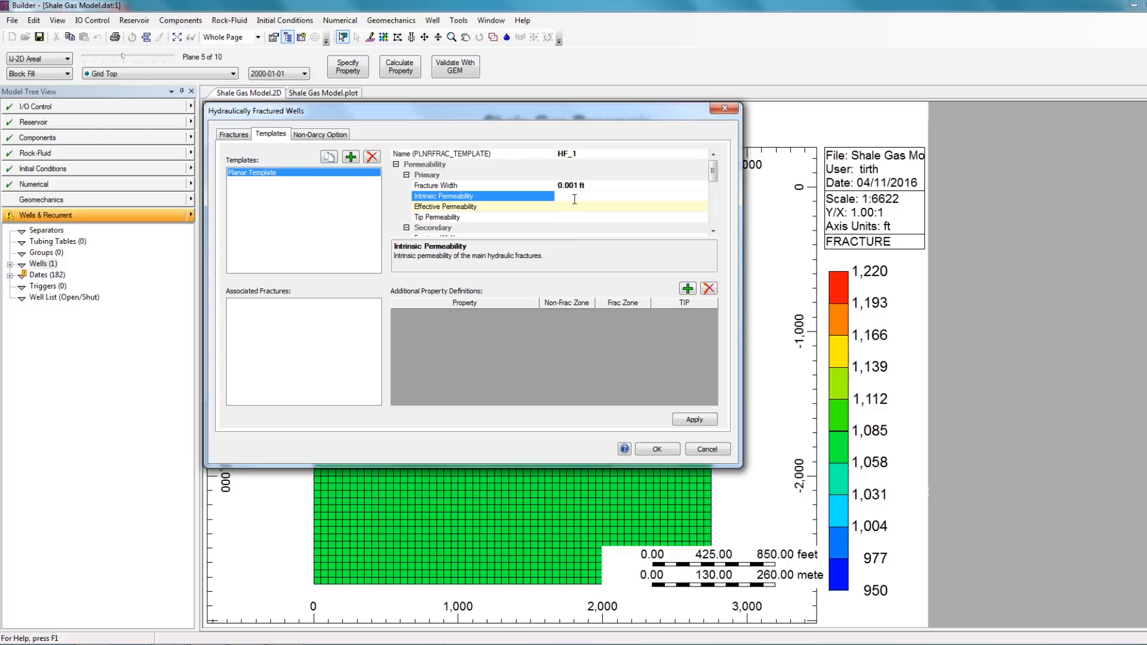
type("10000")
left_click(582, 210)
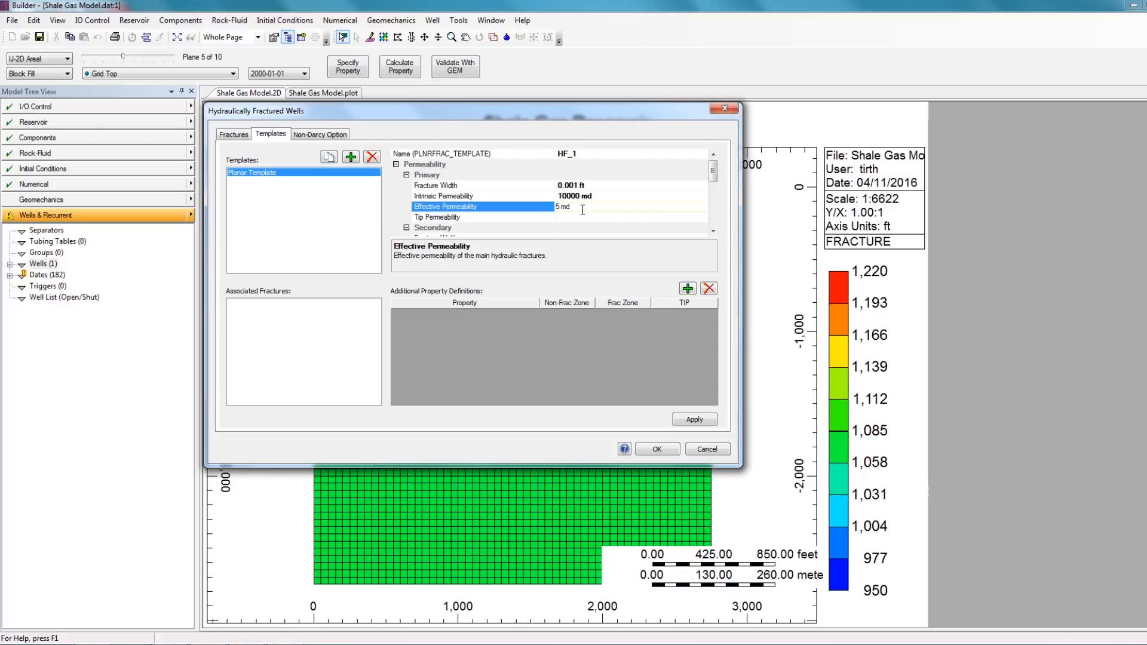
left_click(575, 218)
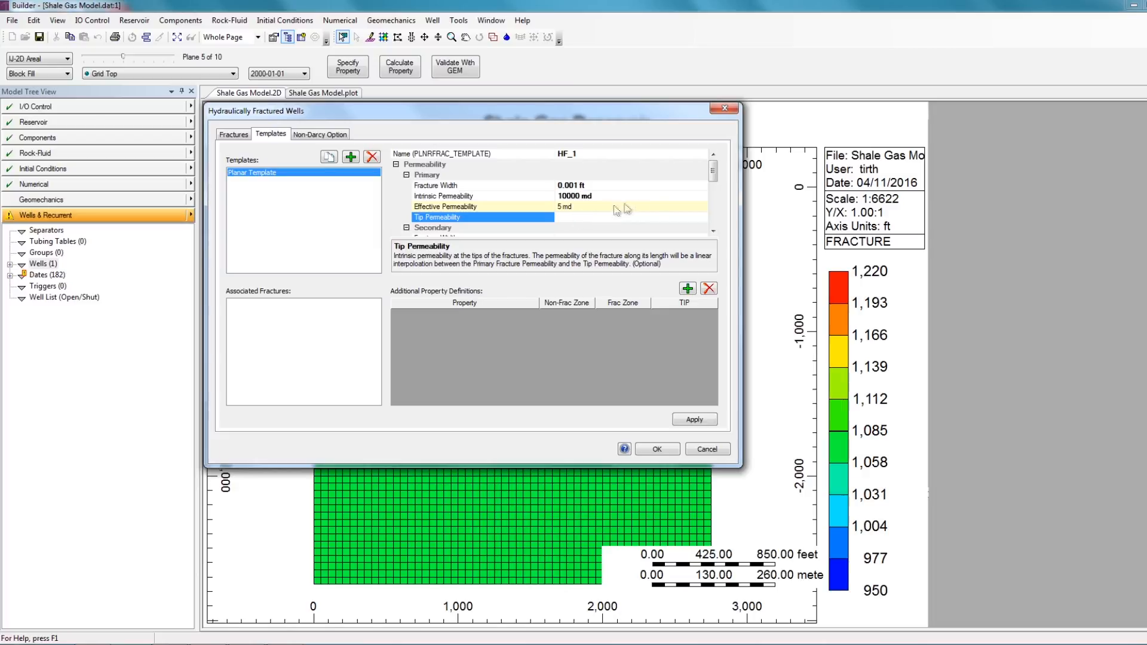
Set the template's fracture orientation to J Direction, with 7 refinements each in the I and J directions
left_click_drag(716, 176, 717, 195)
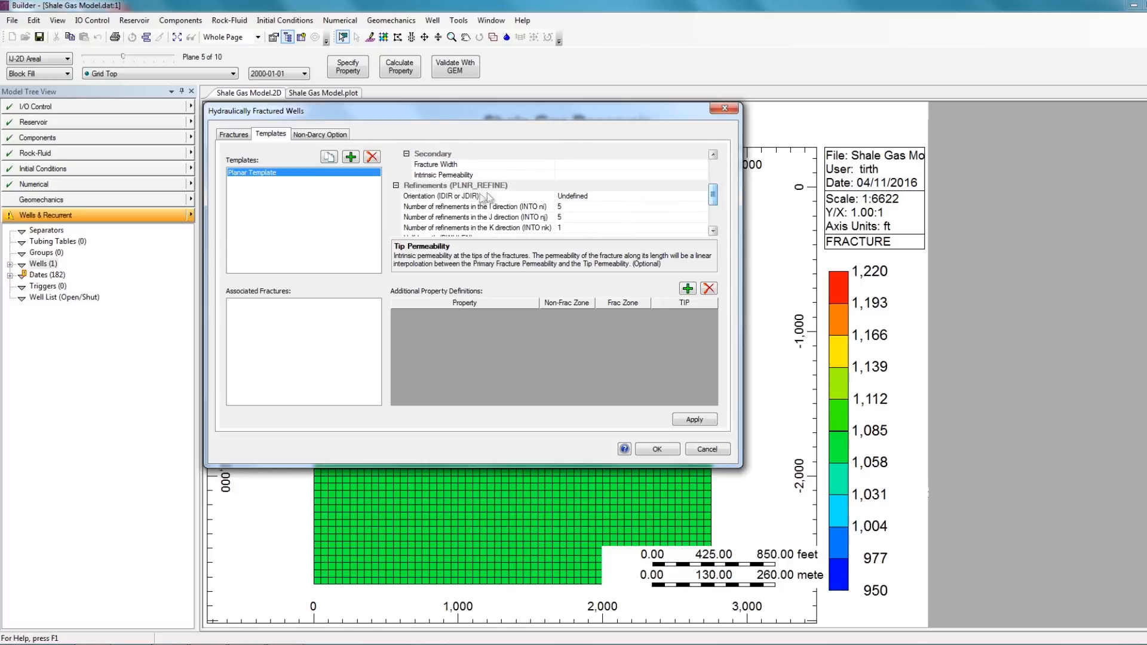
left_click(658, 196)
left_click(704, 197)
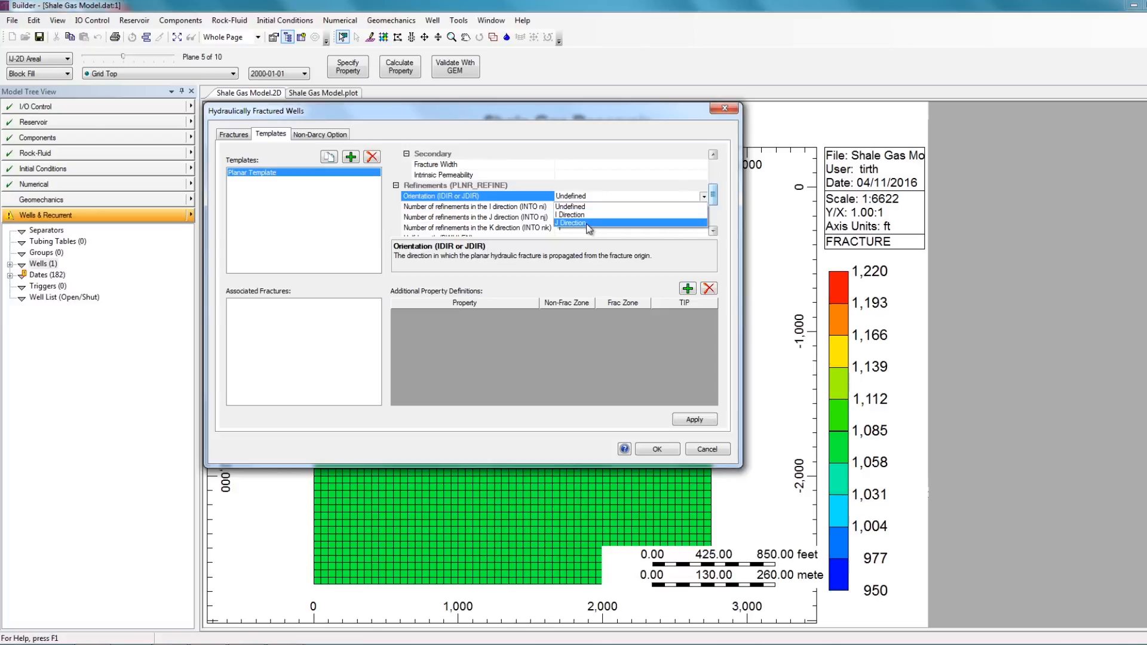
left_click(588, 223)
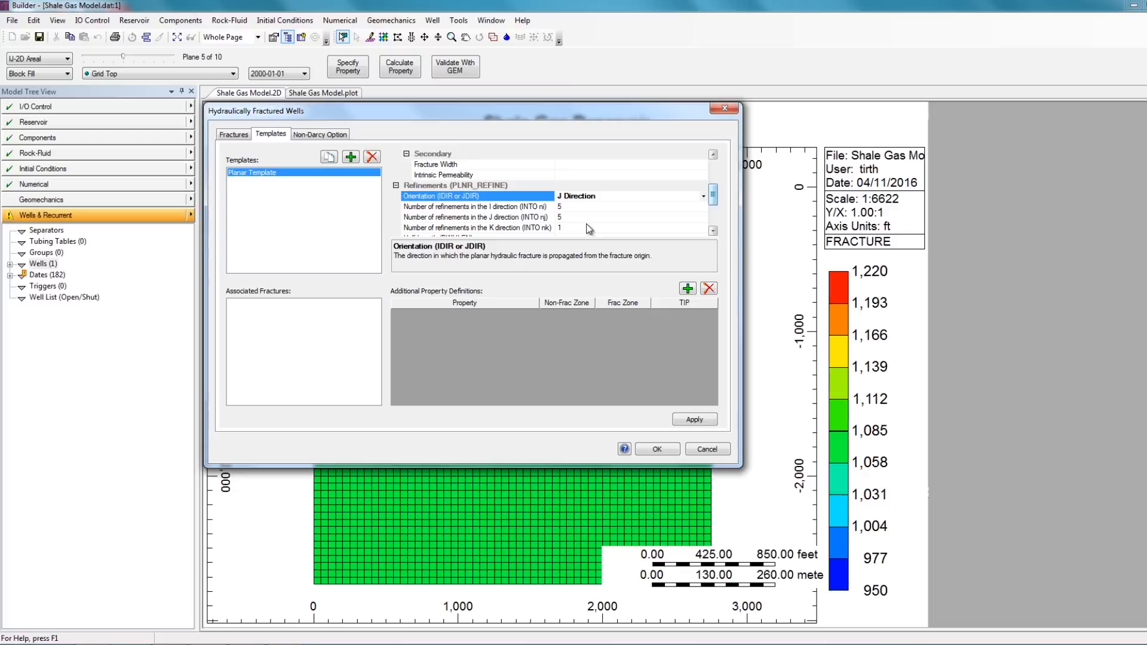
left_click(588, 207)
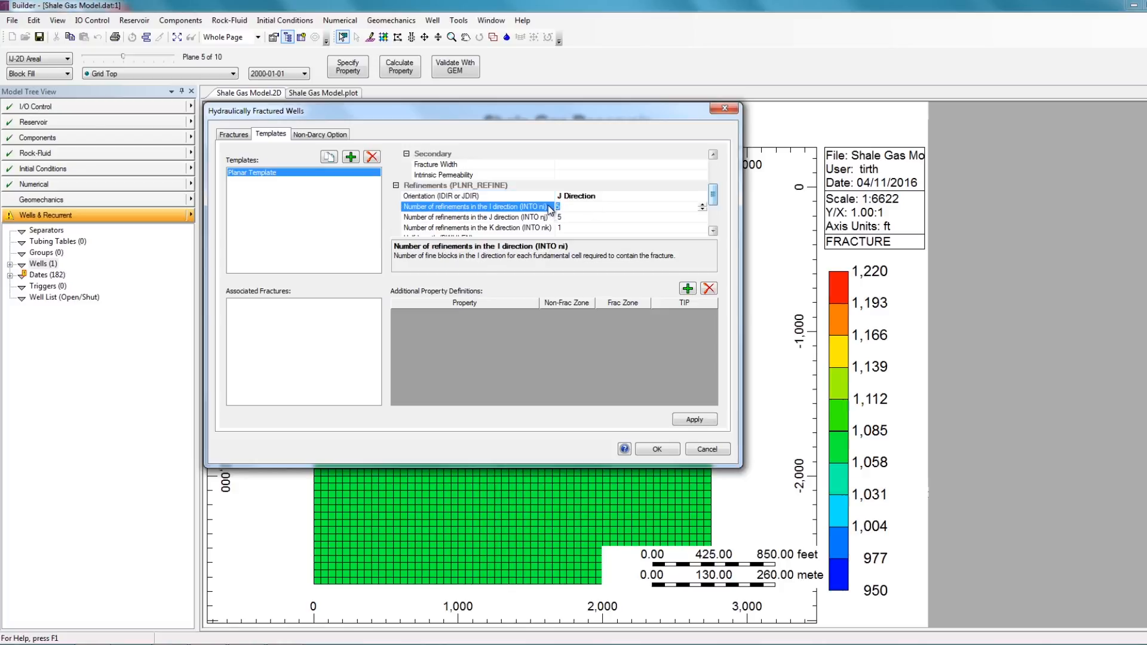
left_click(561, 218)
type("7")
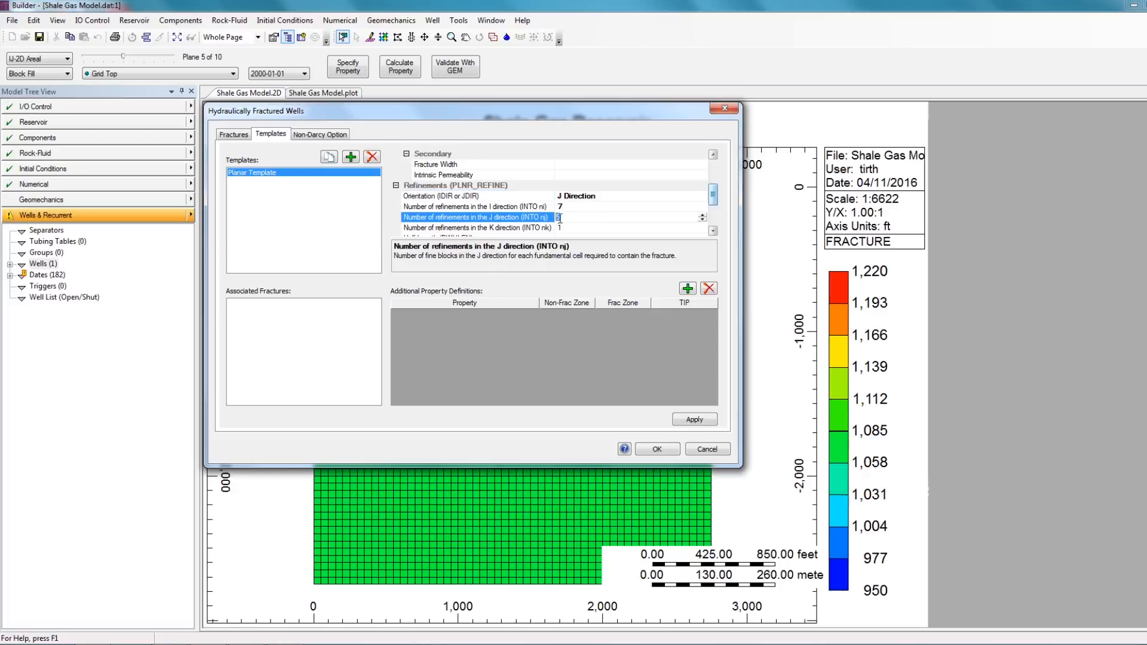
left_click(572, 226)
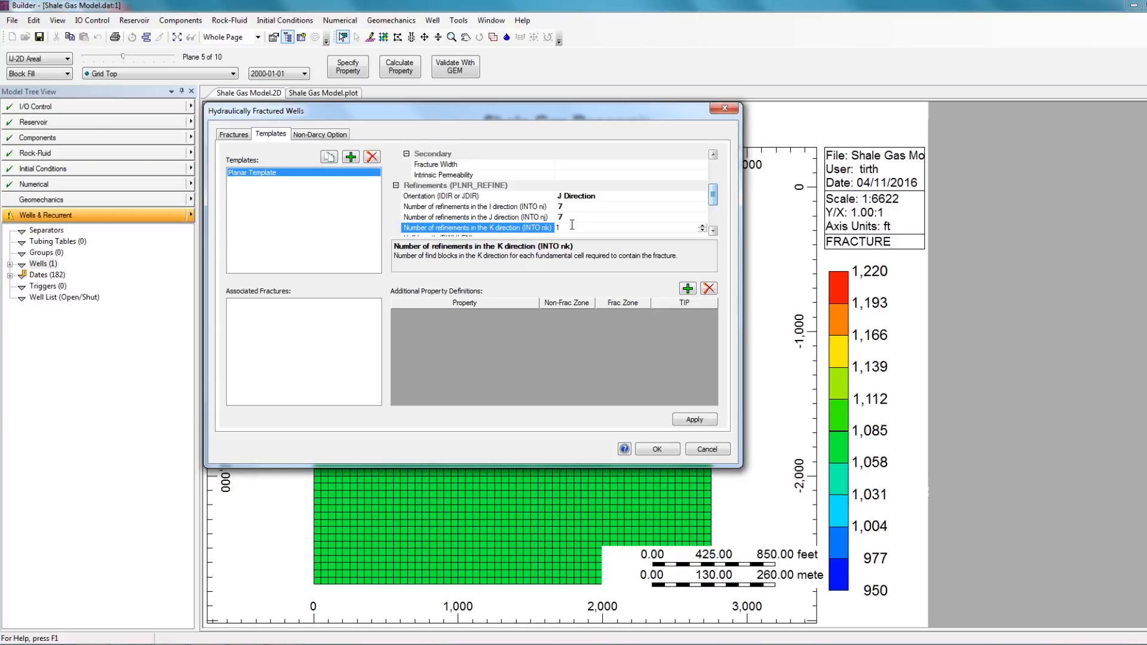
Set the fracture half length to 350 ft, with 4 layers above and 5 below the perforation, and apply the template
left_click_drag(715, 194, 717, 206)
left_click(579, 197)
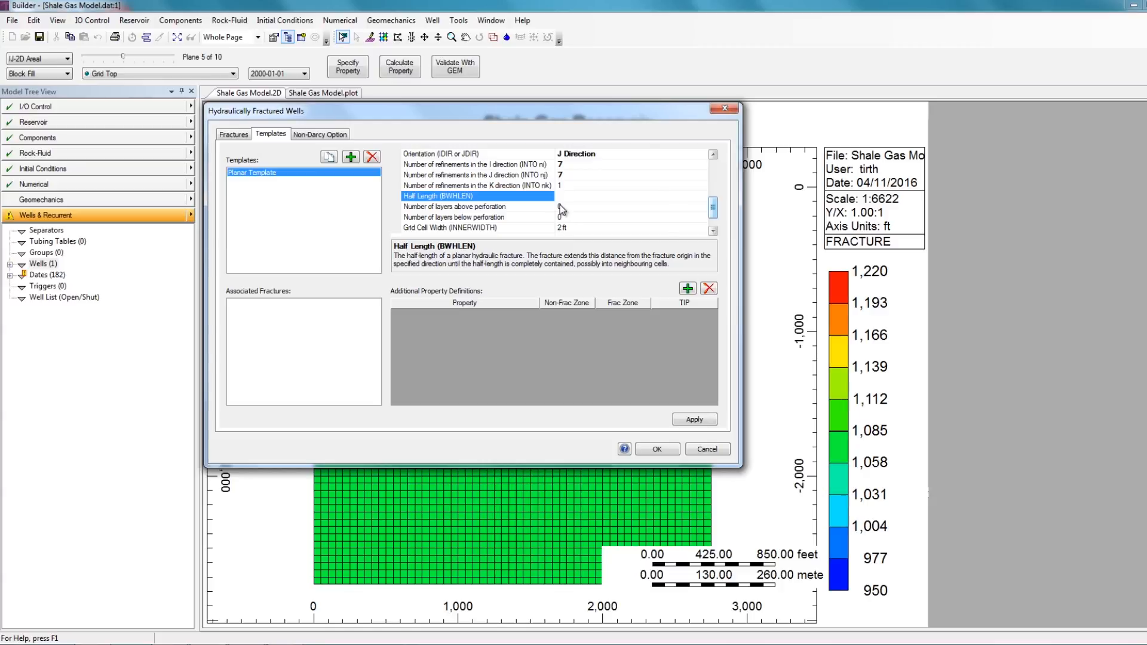
type("350")
key("Return")
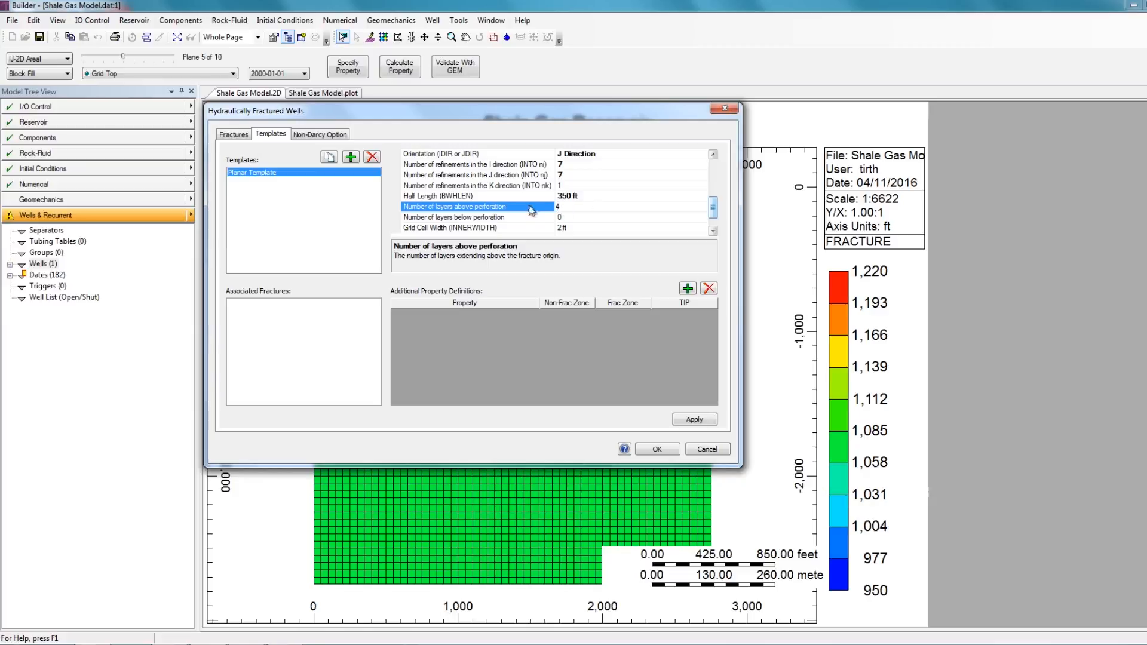
left_click(562, 218)
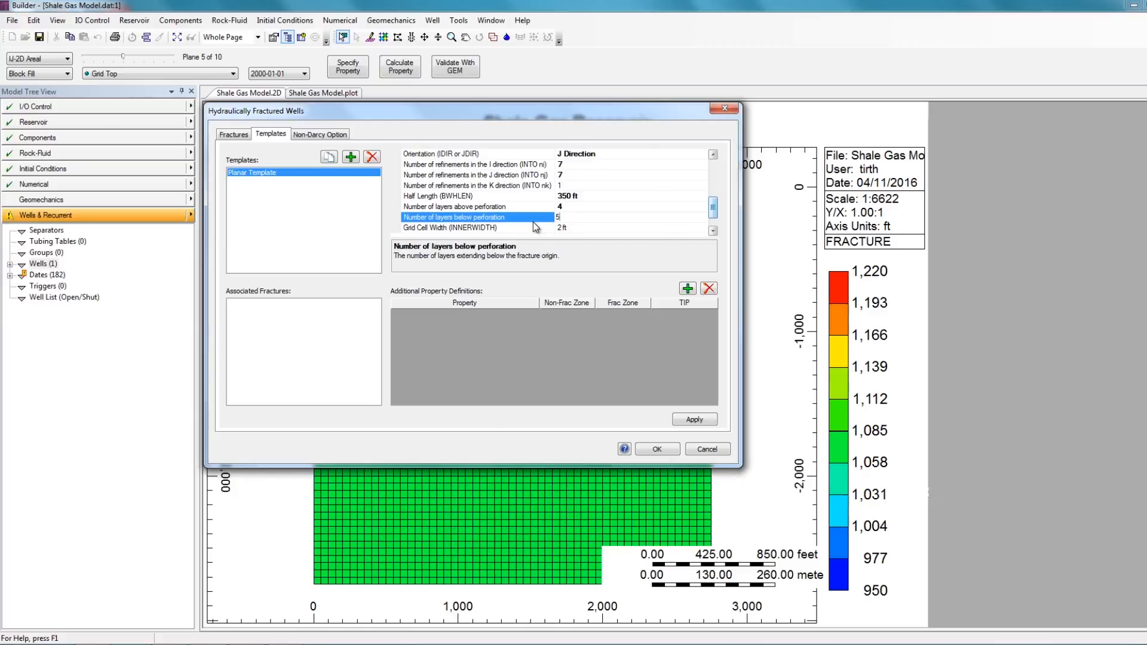
left_click(695, 420)
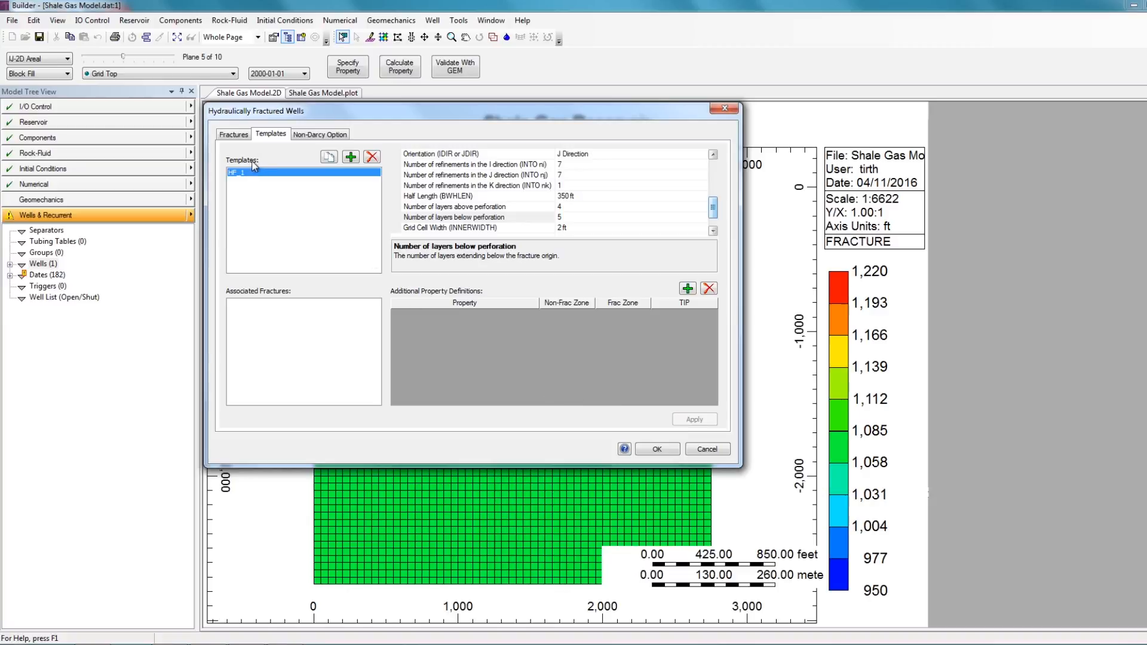
Create a planar fracture stage for Well-1 at 2000-01-01 and assign it the HF_1 template
left_click(242, 133)
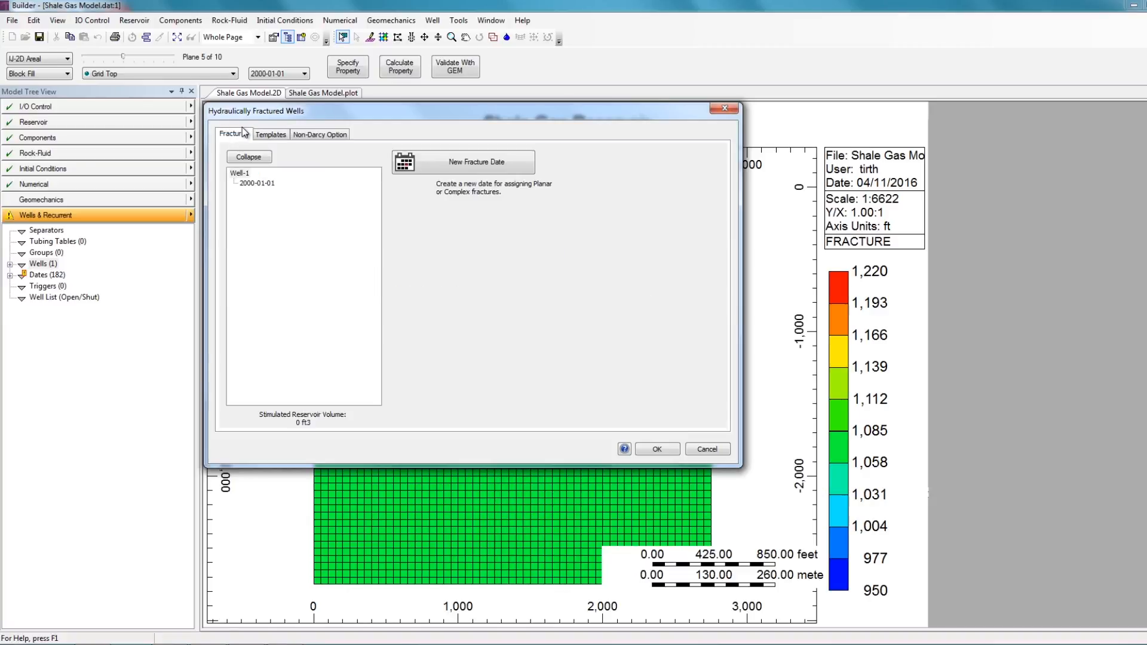
left_click(251, 186)
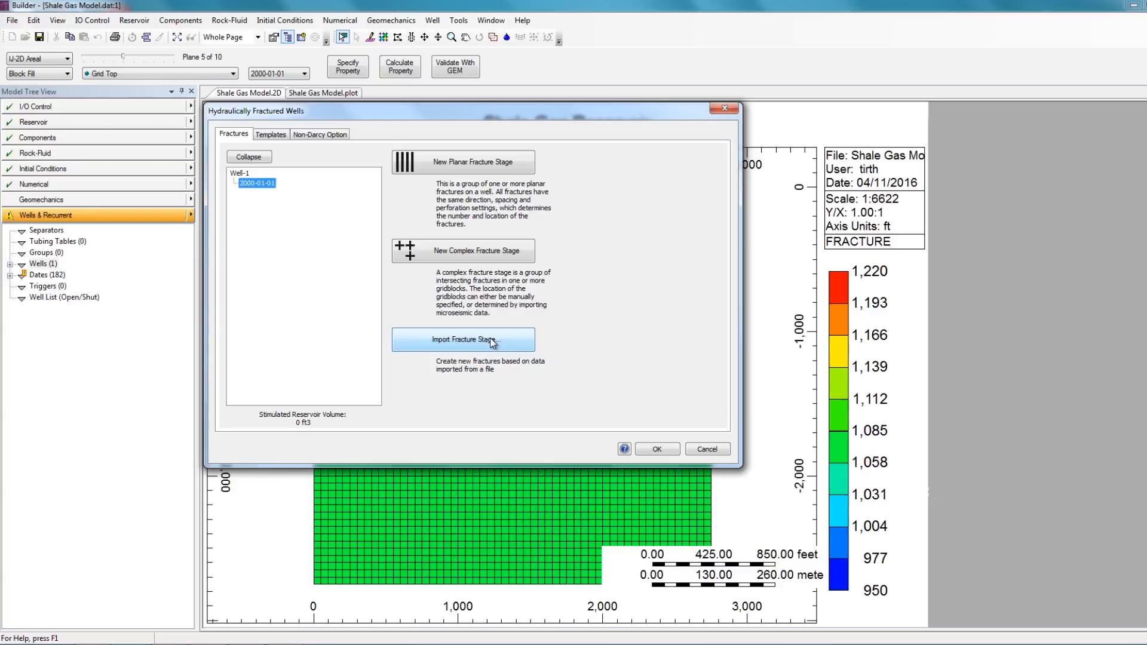
left_click(472, 164)
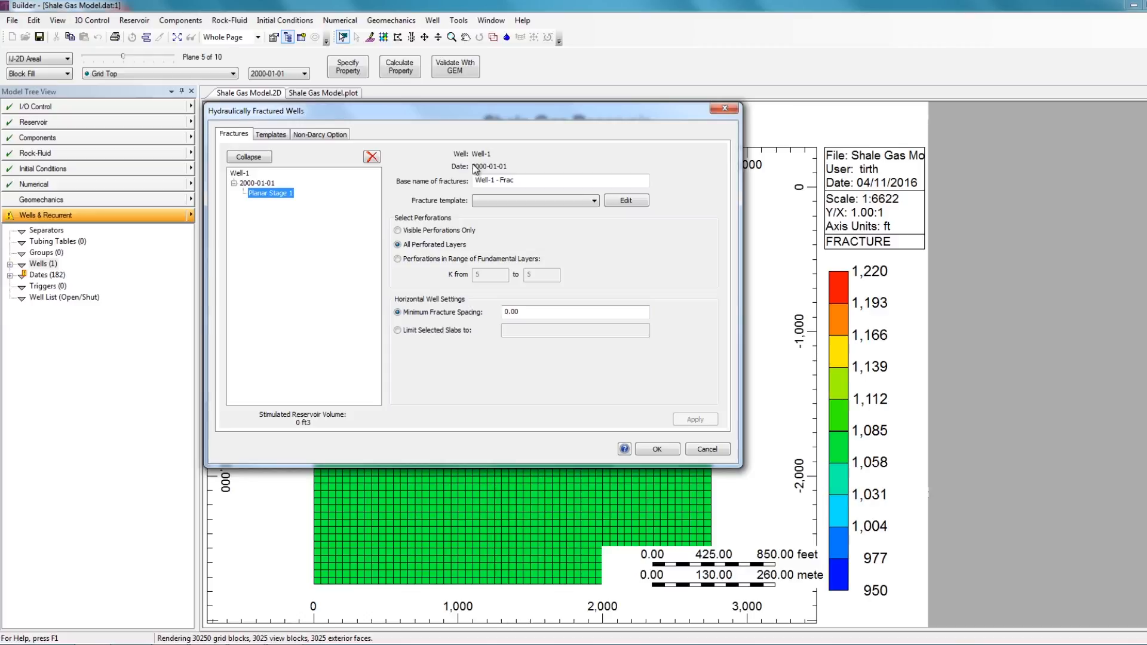
left_click(500, 200)
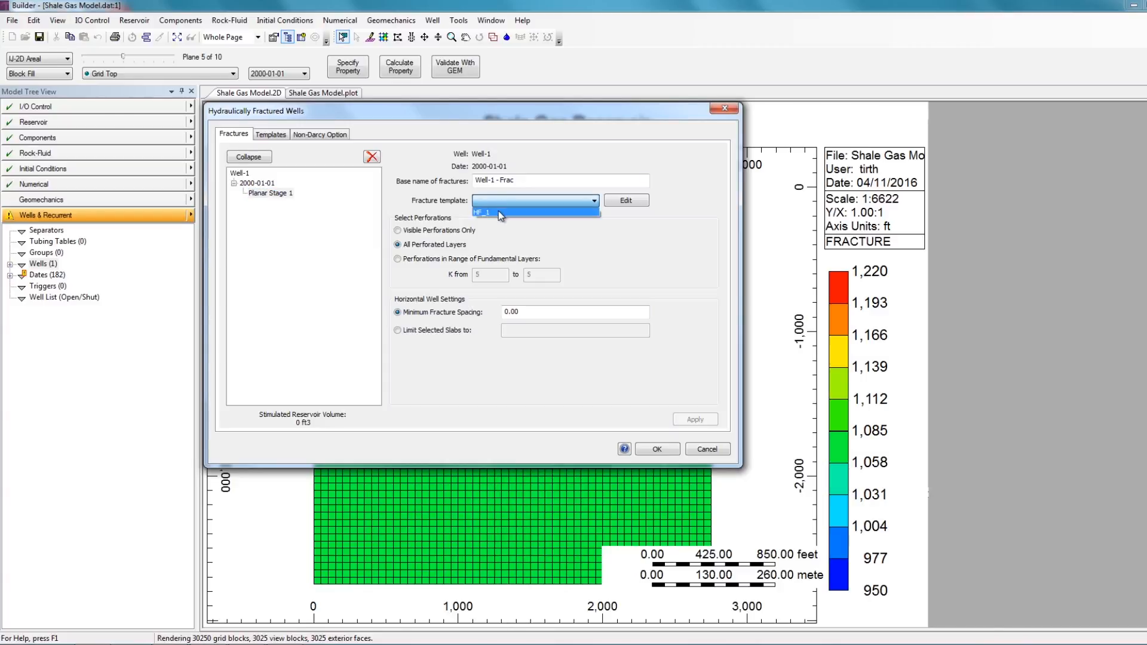
left_click(499, 212)
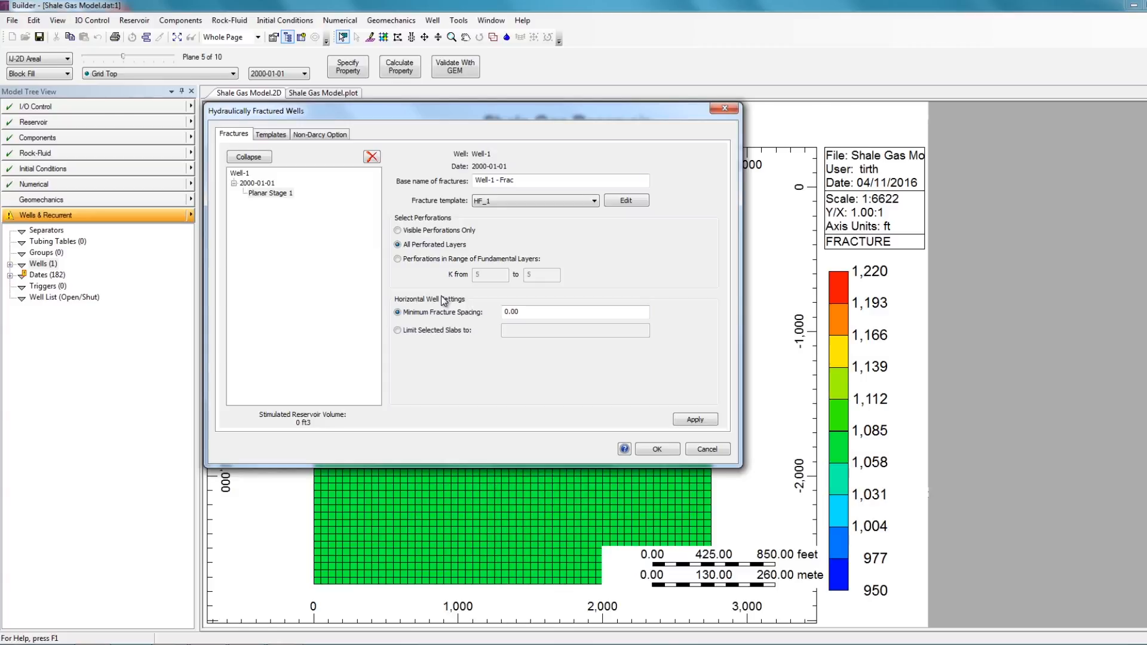
Set the stage's minimum fracture spacing to 100, apply it to generate the fractures, and close the fracture setup
left_click(477, 313)
type("100")
left_click(703, 421)
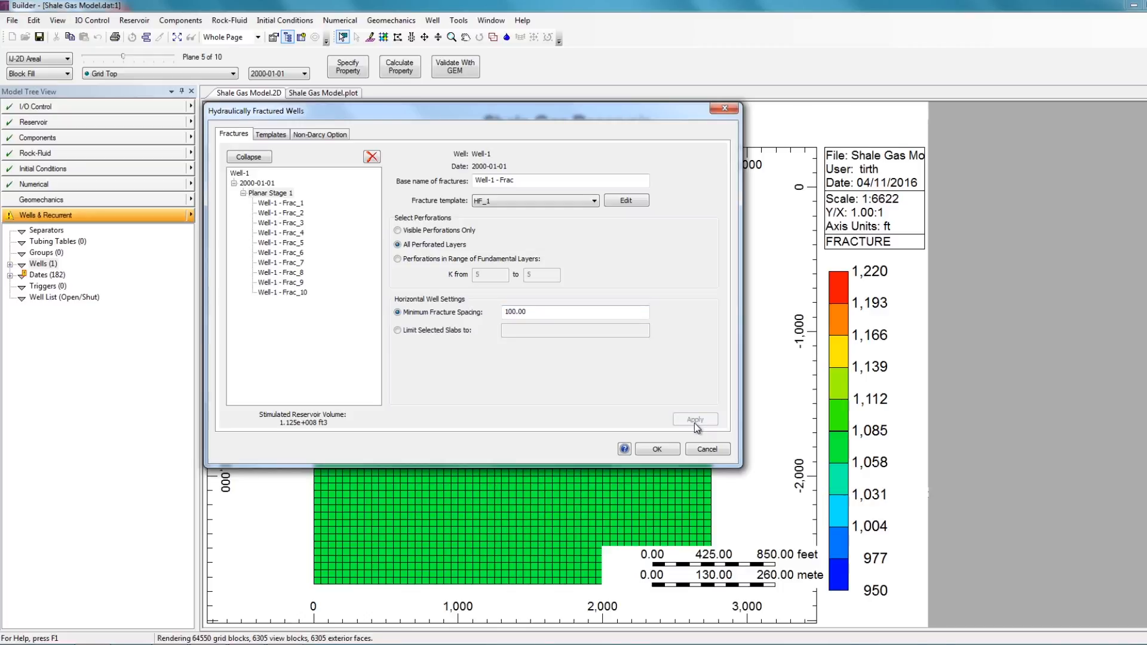
left_click(658, 450)
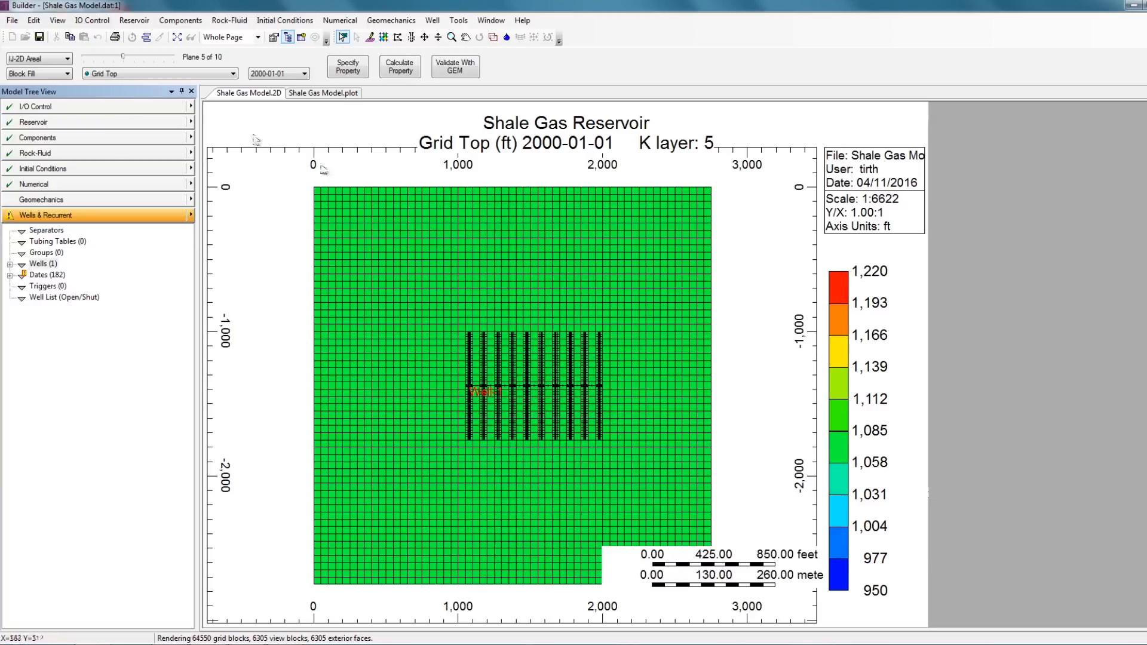
Display the Permeability I property on the areal grid view
left_click(186, 76)
left_click_drag(302, 143, 303, 199)
left_click(183, 107)
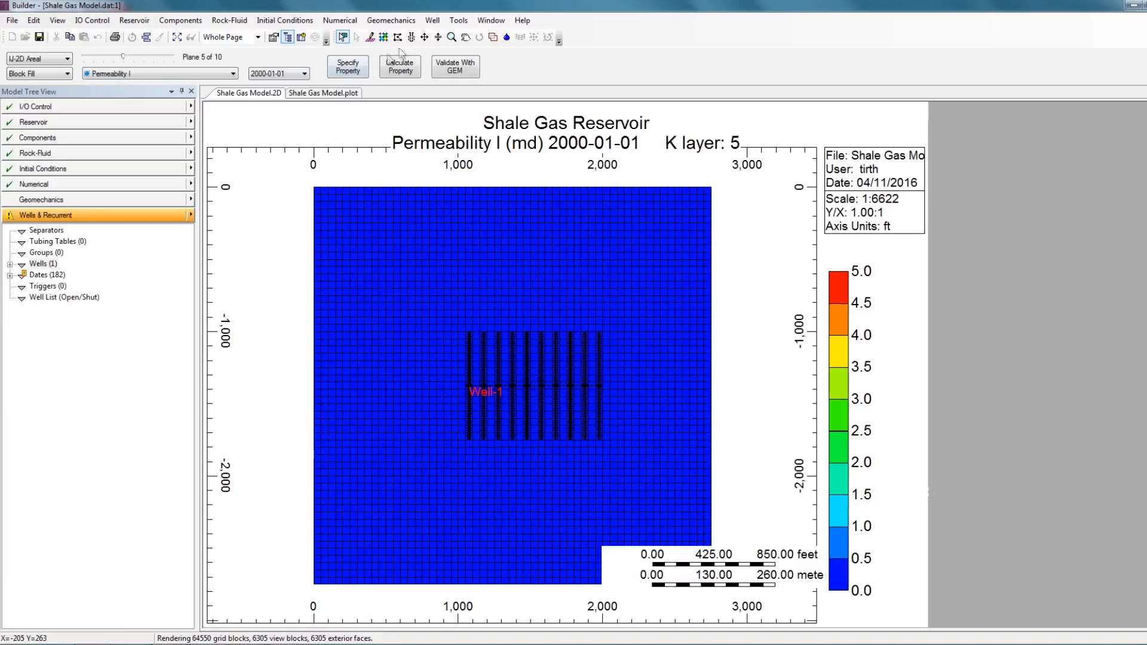
Examine the permeability values of the refined blocks beside a fracture near Well-1 up close
left_click(452, 38)
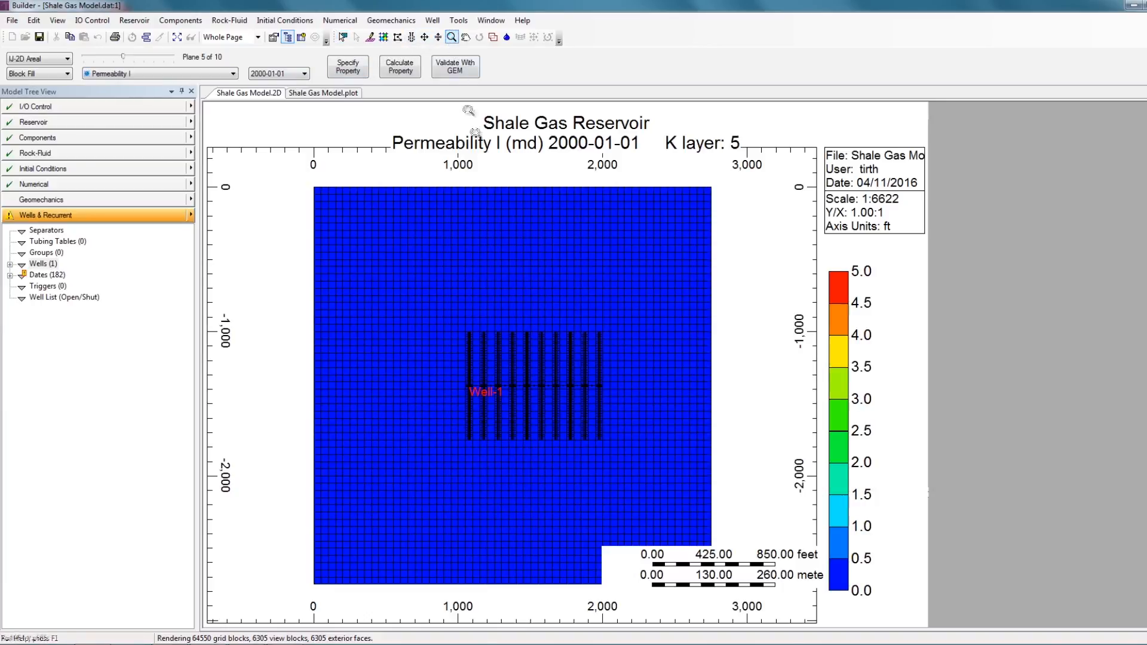
left_click_drag(495, 374, 512, 404)
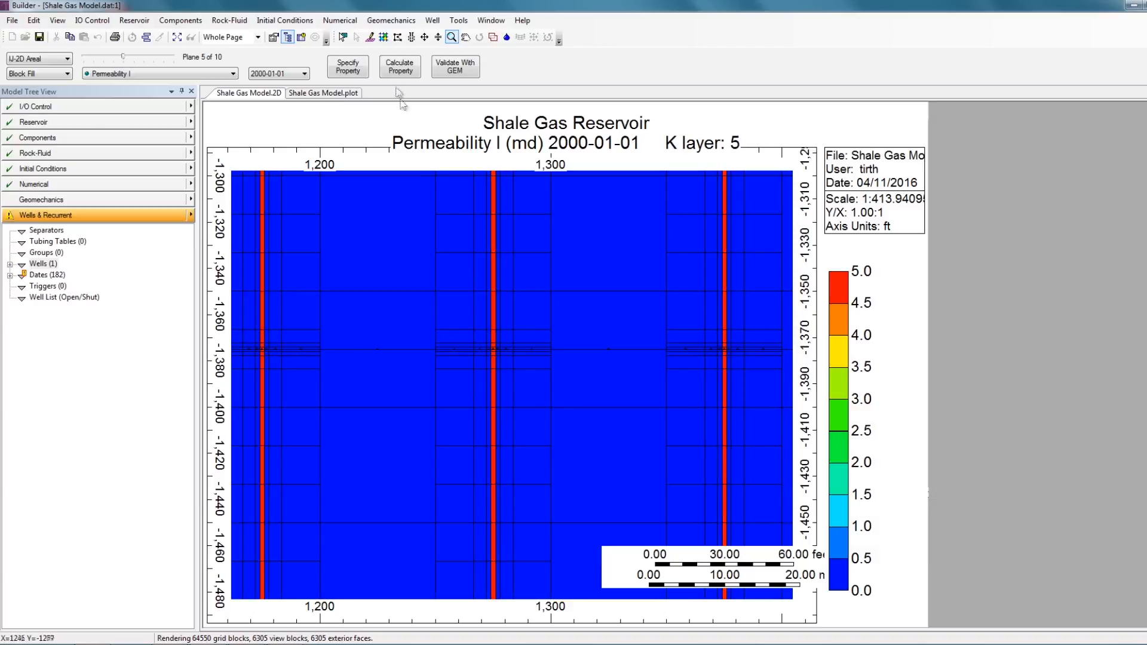
left_click(343, 37)
mouse_move(495, 217)
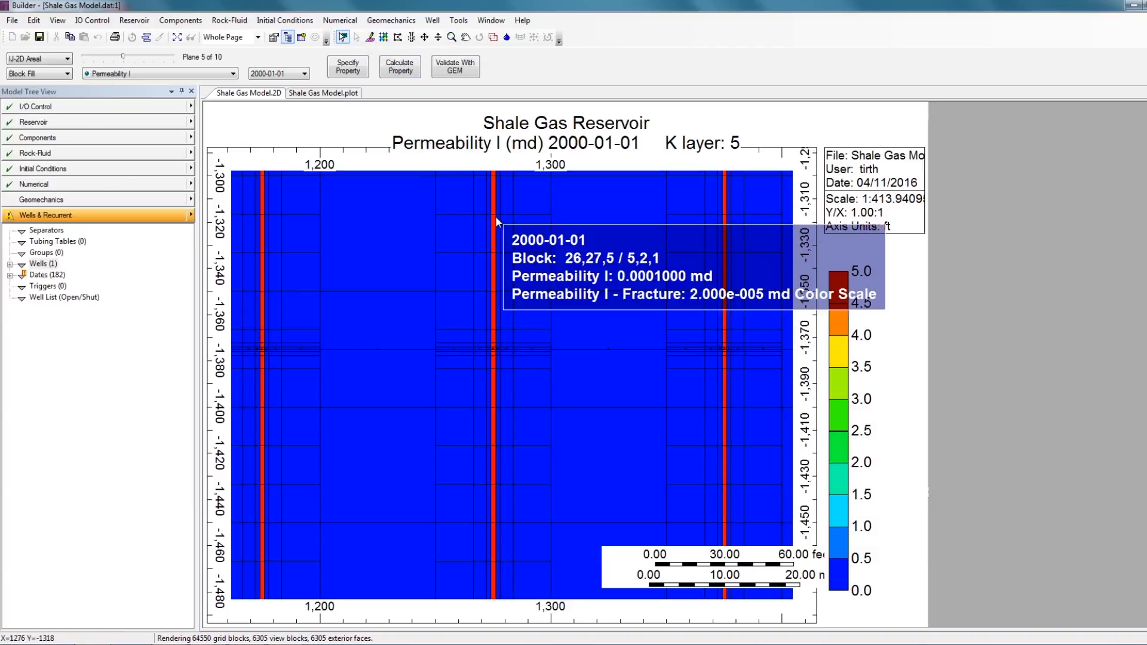